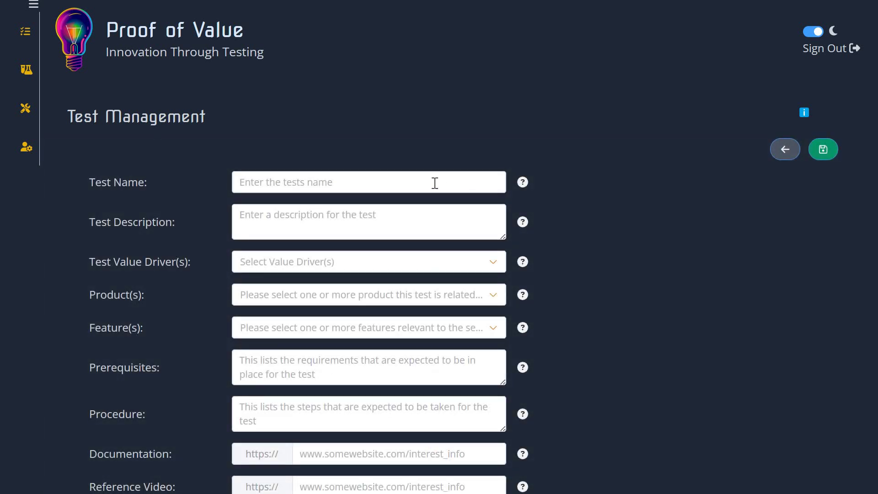
# Assign Test Product 2 and Feature 2 to the new test
pyautogui.click(410, 222)
pyautogui.click(406, 267)
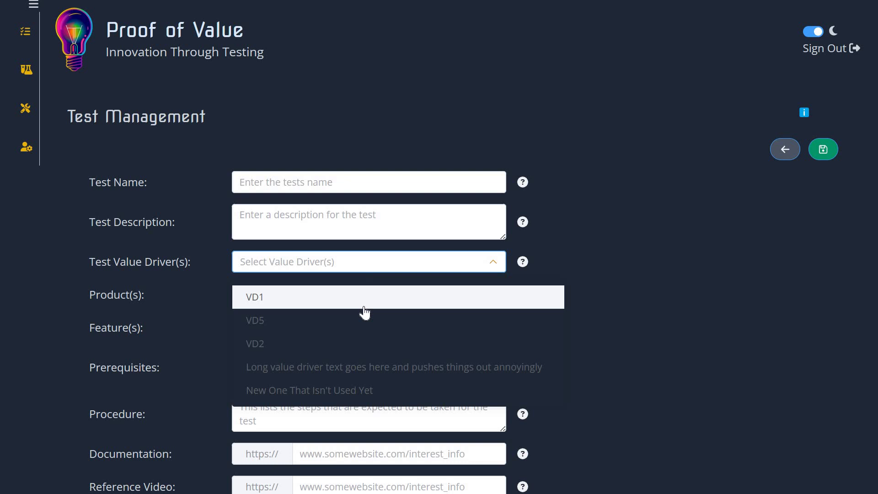
pyautogui.click(709, 266)
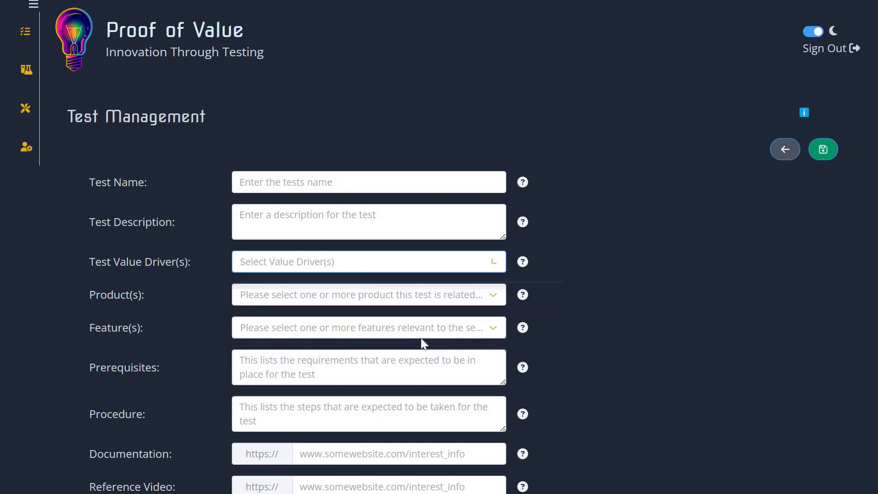
pyautogui.click(407, 297)
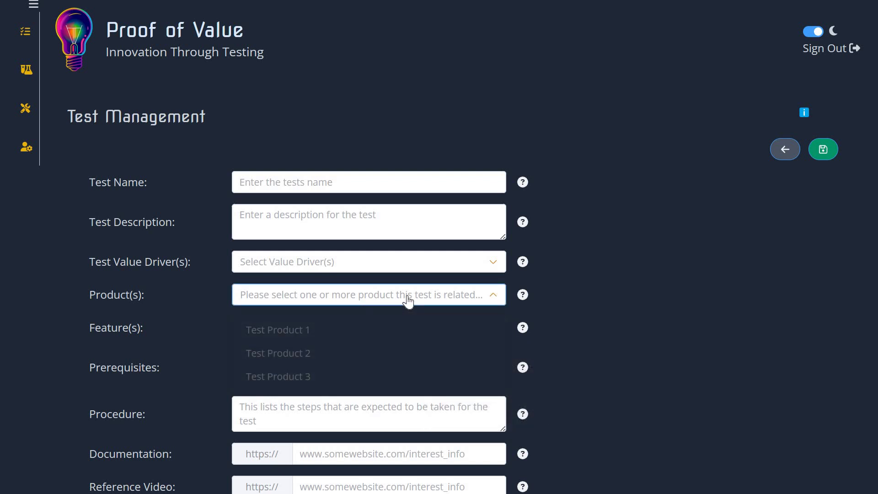
pyautogui.click(372, 359)
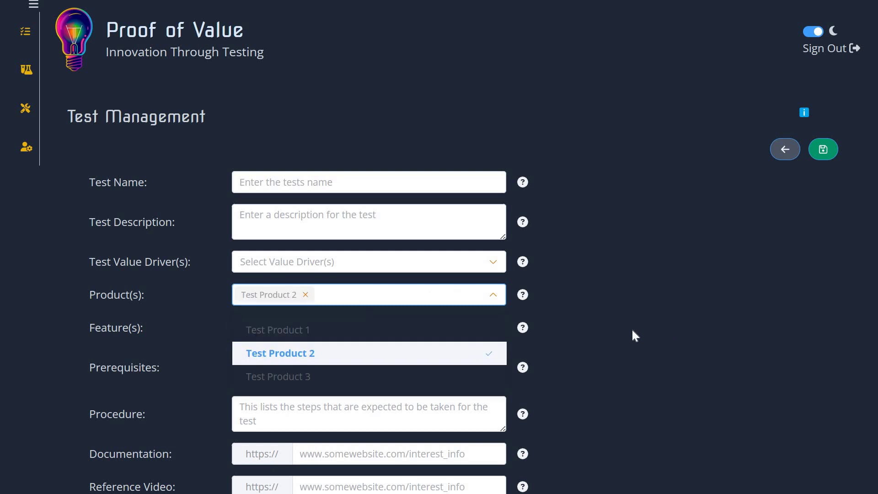
pyautogui.click(341, 338)
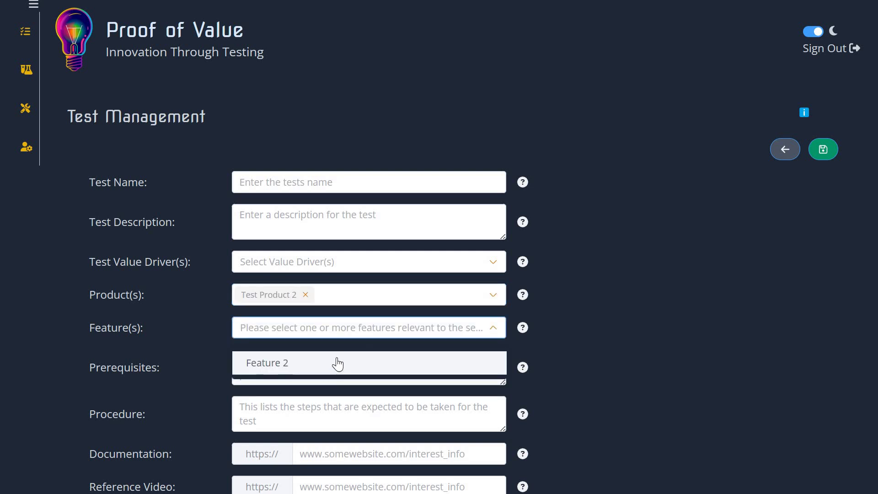
pyautogui.click(337, 363)
# Choose VD5 and VD2 as the new test's value drivers
pyautogui.click(358, 270)
pyautogui.click(329, 322)
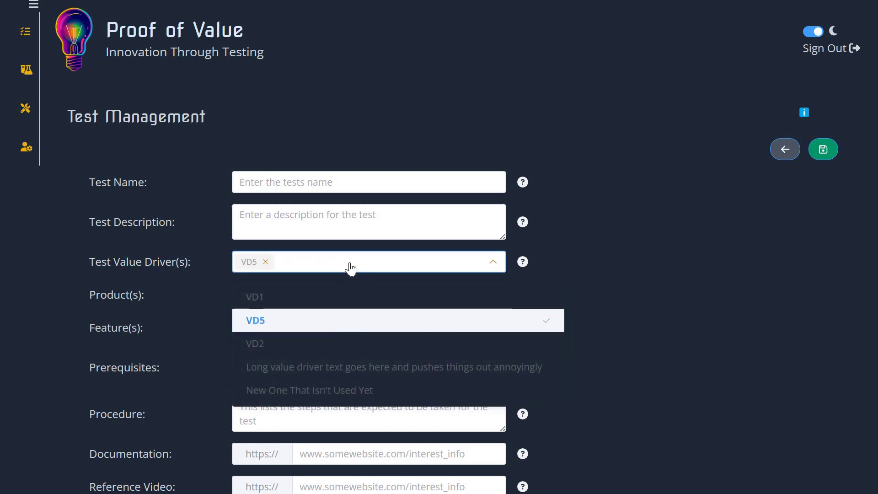
pyautogui.click(254, 343)
# Review the test form's remaining fields, including prerequisites, procedure, documentation, reference video and expected results
pyautogui.scroll(-2, 689, 256)
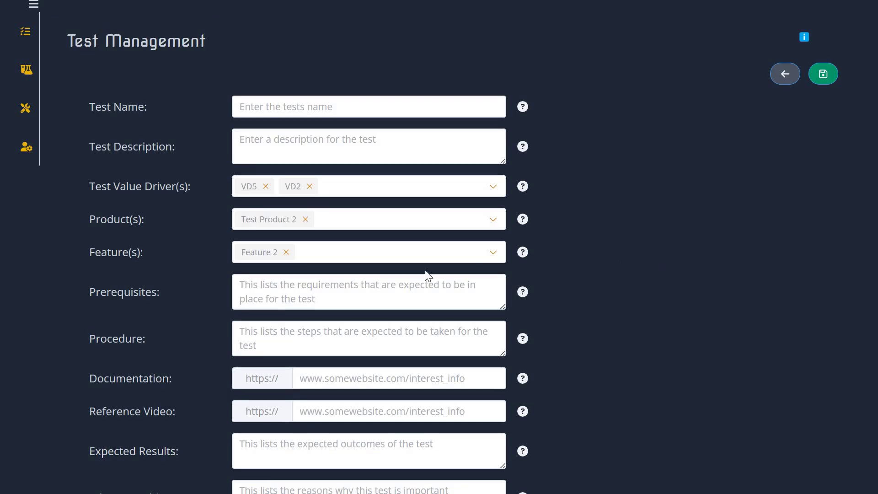
pyautogui.click(395, 283)
pyautogui.scroll(-3, 390, 284)
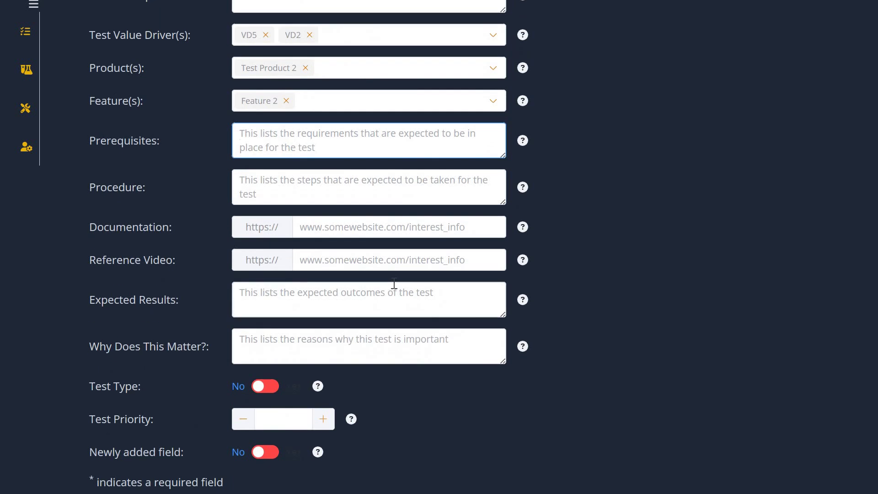
pyautogui.scroll(3, 366, 287)
pyautogui.scroll(-2, 339, 292)
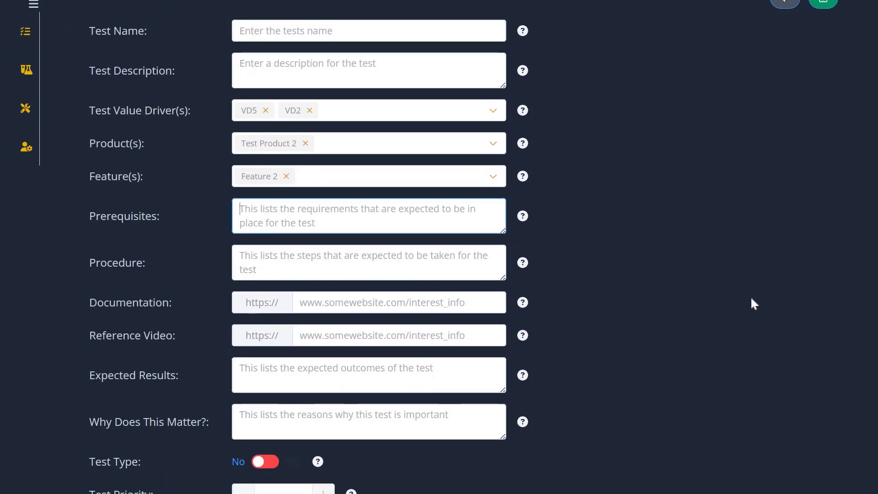
pyautogui.scroll(1, 528, 285)
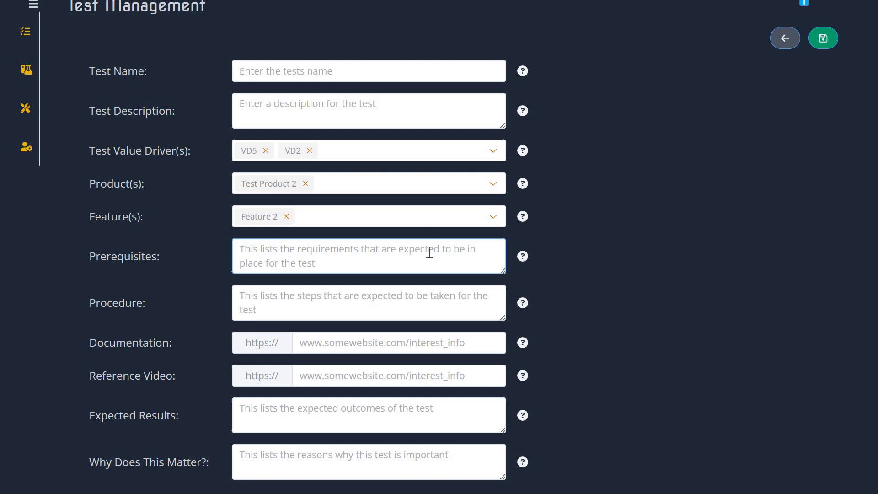
pyautogui.click(342, 294)
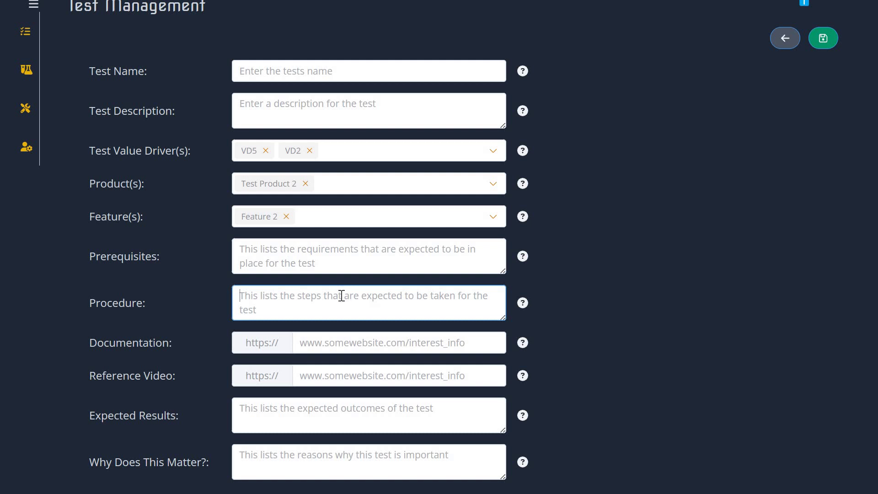
pyautogui.click(336, 338)
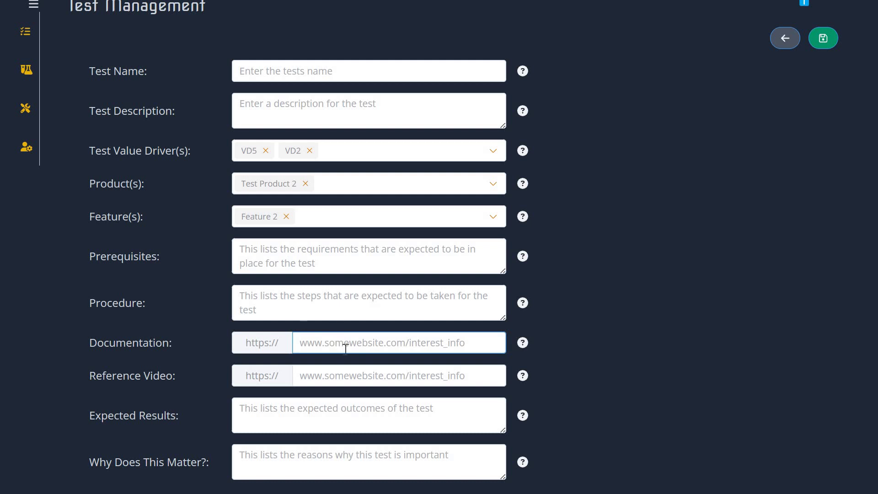
pyautogui.click(341, 372)
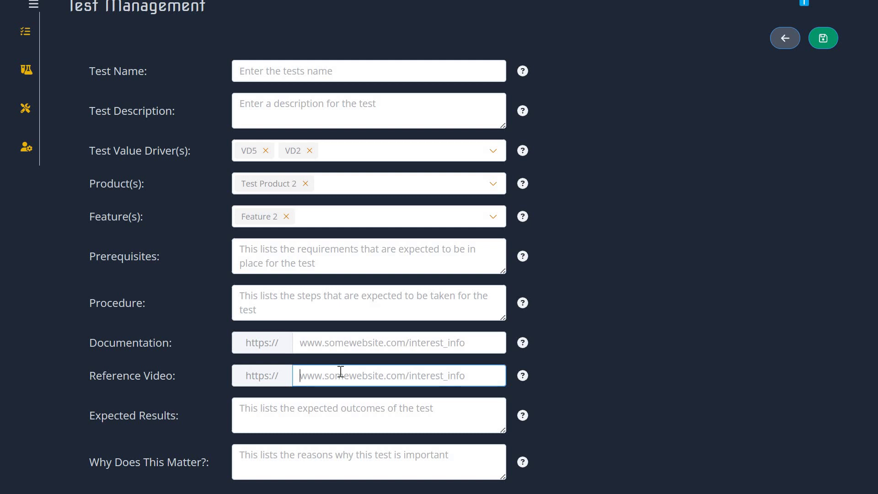
pyautogui.click(322, 412)
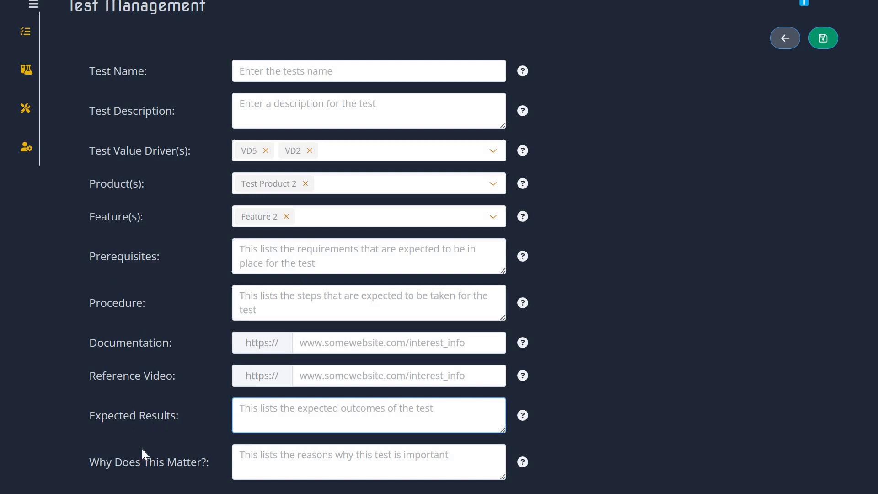
pyautogui.scroll(3, 152, 445)
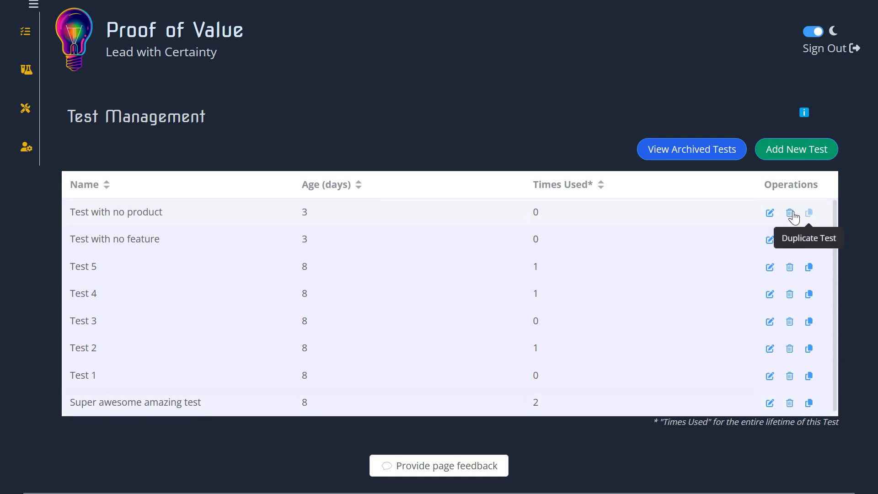
# Check the archived tests and return to the active test list
pyautogui.click(705, 154)
pyautogui.click(705, 154)
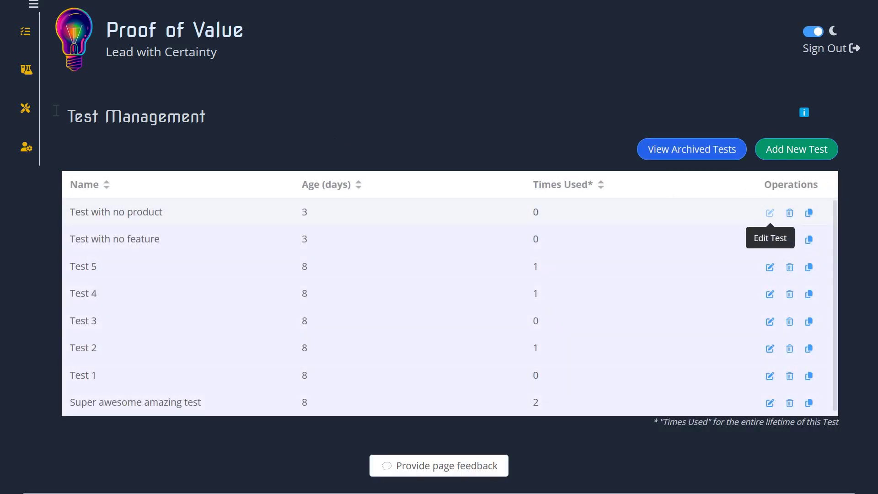
# Go to the list of proof of values and start a new Proof of Value
pyautogui.moveTo(52, 120)
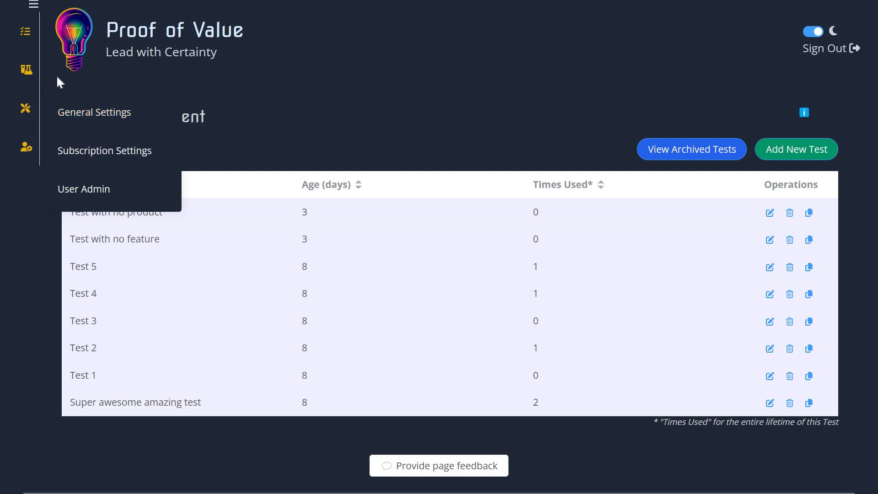
pyautogui.click(26, 35)
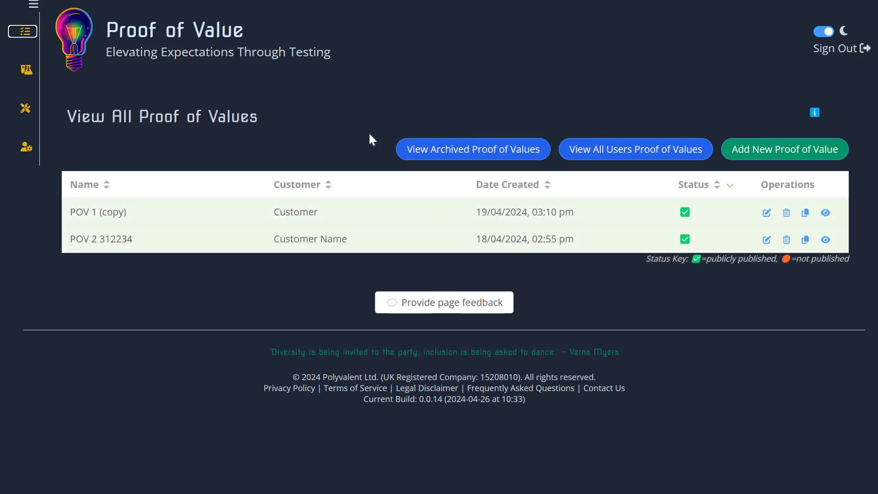
pyautogui.click(768, 155)
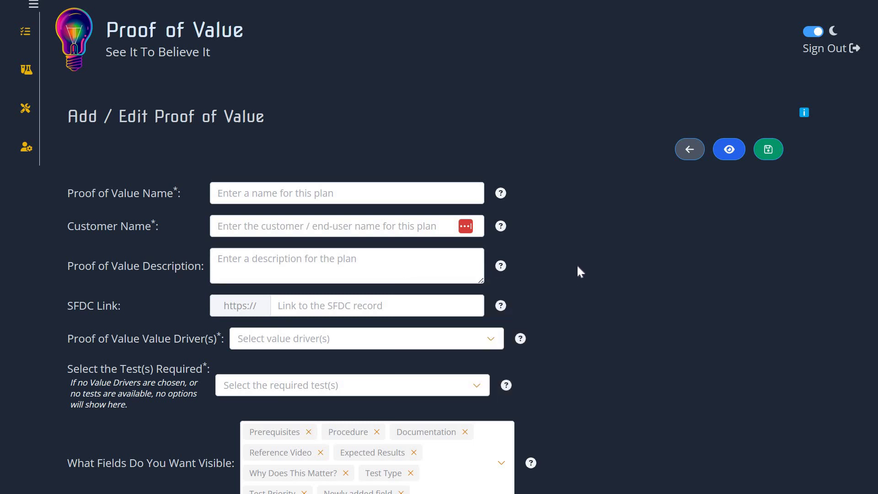
pyautogui.scroll(-2, 577, 272)
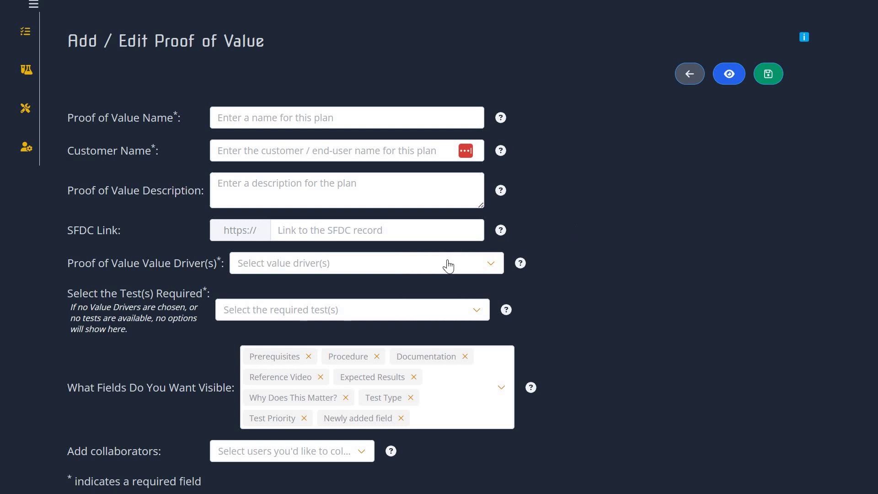
pyautogui.click(384, 261)
pyautogui.click(288, 301)
pyautogui.press('Return')
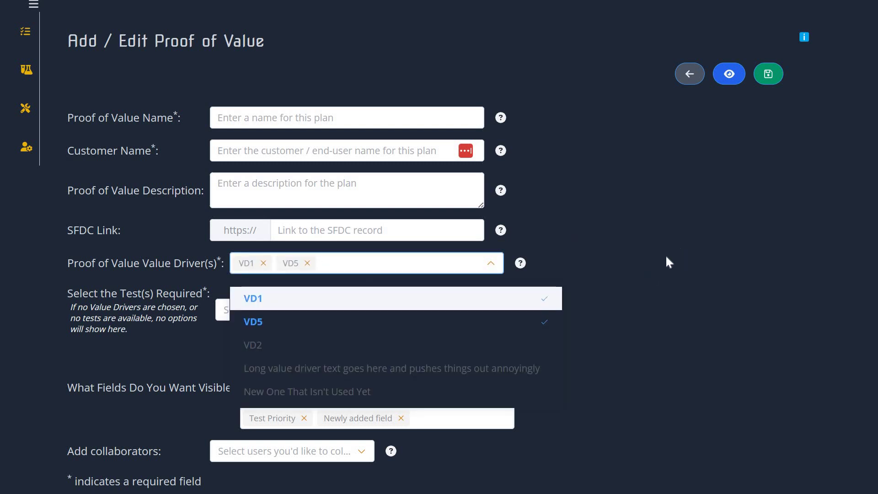
pyautogui.press('Escape')
pyautogui.click(307, 265)
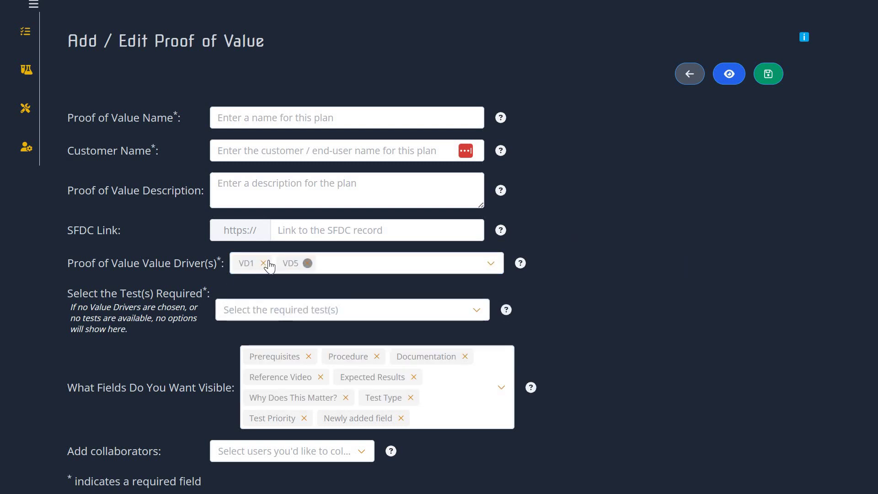
pyautogui.click(263, 263)
pyautogui.click(297, 309)
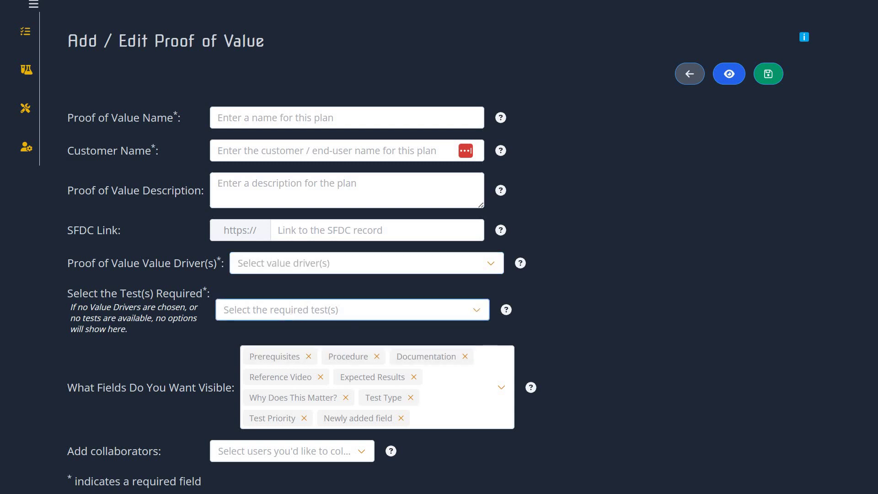
# Select VD1 and VD5 as the value drivers for the proof of value
pyautogui.click(298, 270)
pyautogui.click(327, 303)
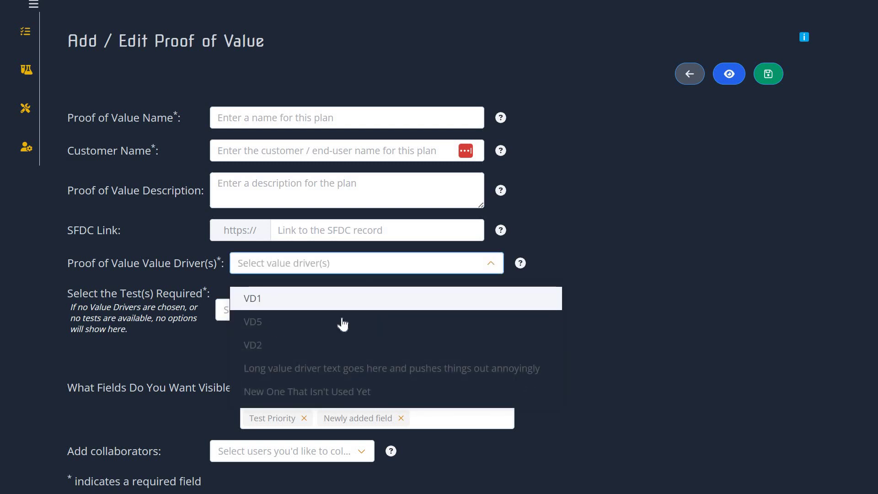
pyautogui.click(343, 319)
pyautogui.click(577, 299)
# Require Test 4, Test 2, Test 1 and Test with no product, ordered as Test 1, Test with no product, Test 4, Test 2
pyautogui.click(347, 314)
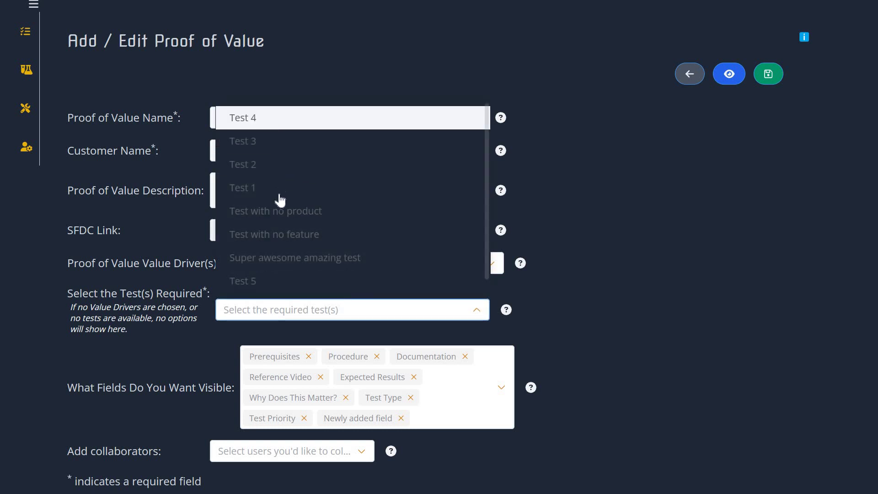
pyautogui.press('Down')
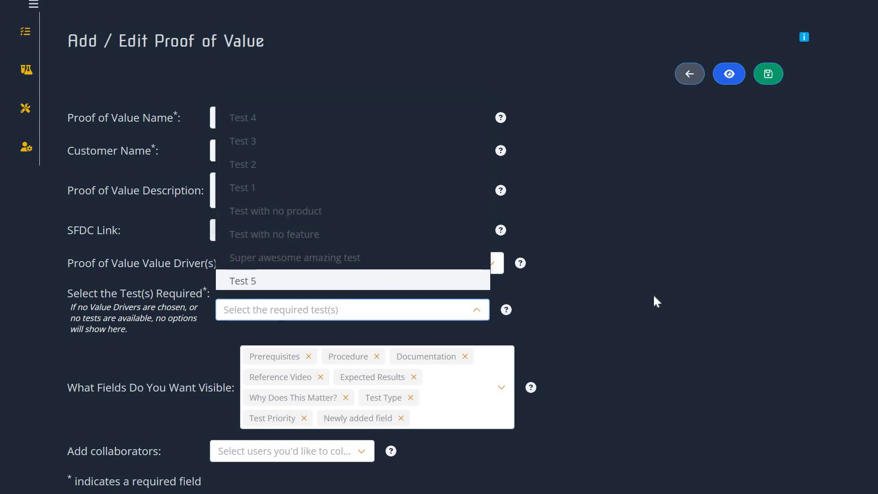
pyautogui.scroll(-2, 280, 254)
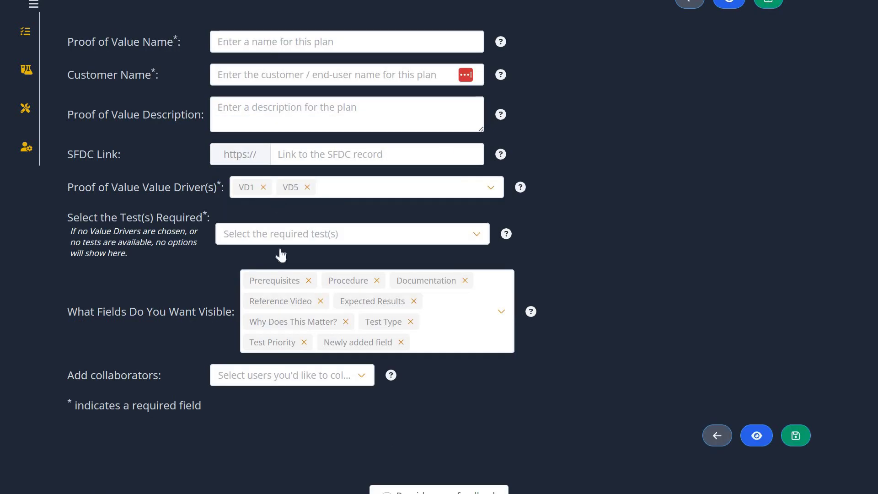
pyautogui.click(280, 272)
pyautogui.click(274, 317)
pyautogui.click(271, 339)
pyautogui.click(272, 364)
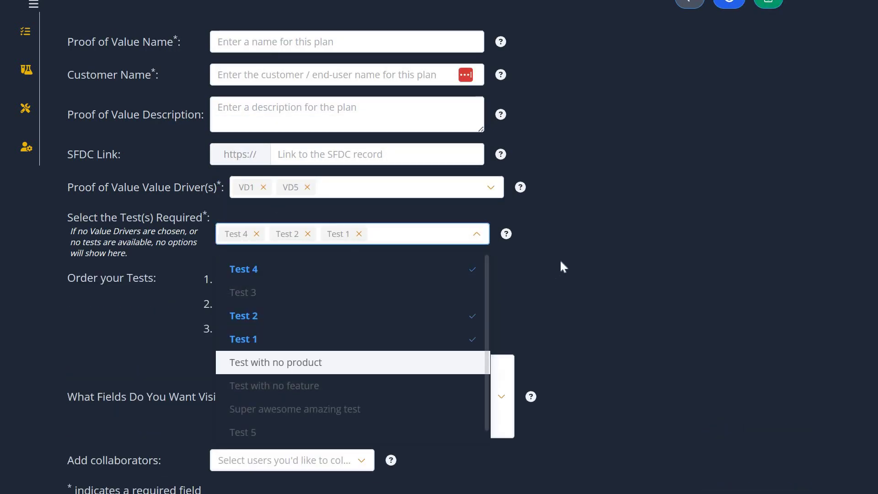
pyautogui.click(559, 260)
pyautogui.moveTo(289, 321); pyautogui.dragTo(359, 315)
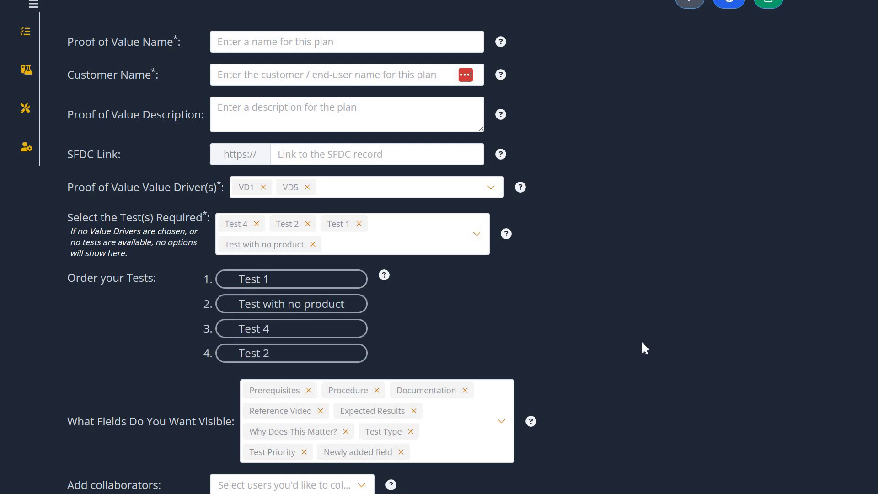
# Remove Newly added field, Test Priority, Test Type, Why Does This Matter?, Prerequisites, Documentation and Expected Results from the visible fields
pyautogui.scroll(-3, 641, 342)
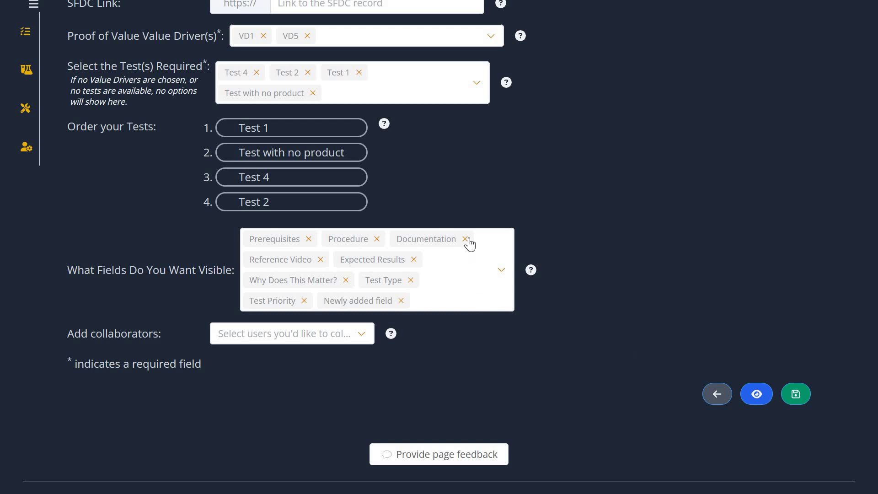
pyautogui.click(400, 300)
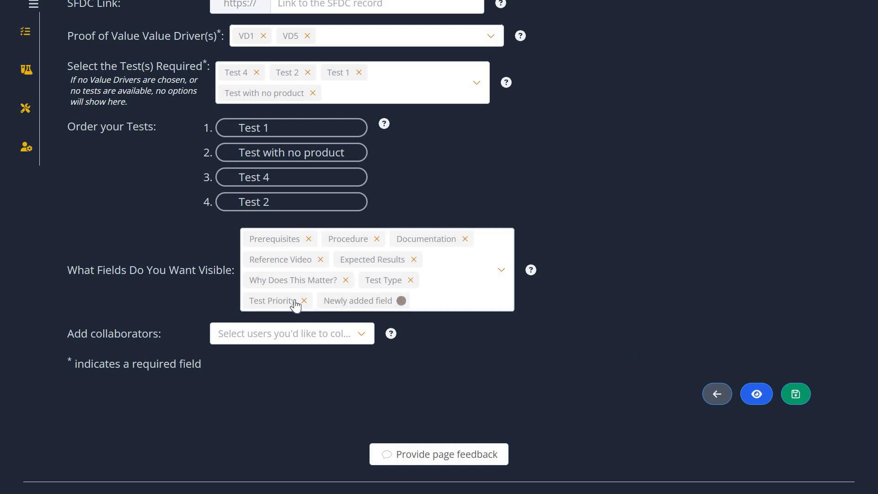
pyautogui.click(304, 301)
pyautogui.click(411, 280)
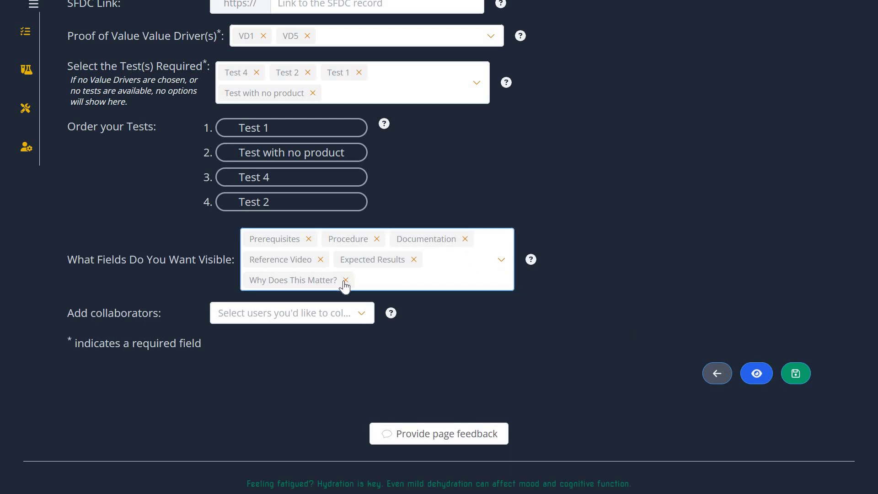
pyautogui.click(346, 280)
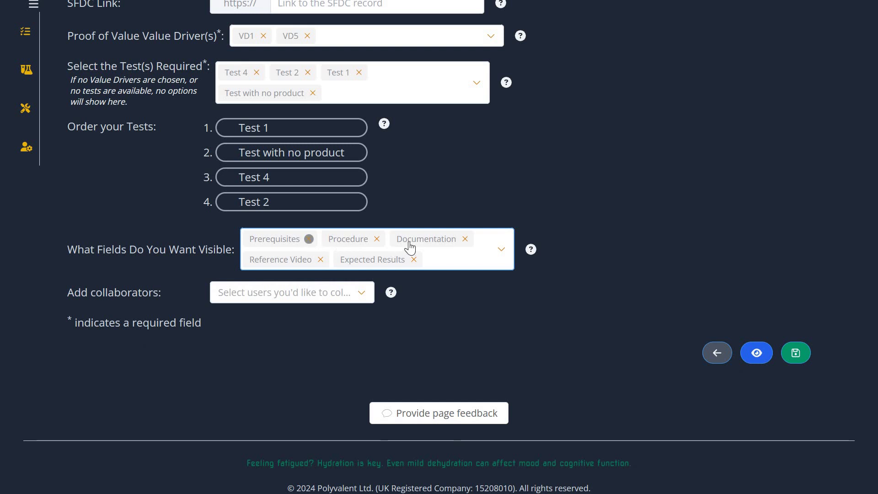
pyautogui.click(308, 238)
pyautogui.click(386, 240)
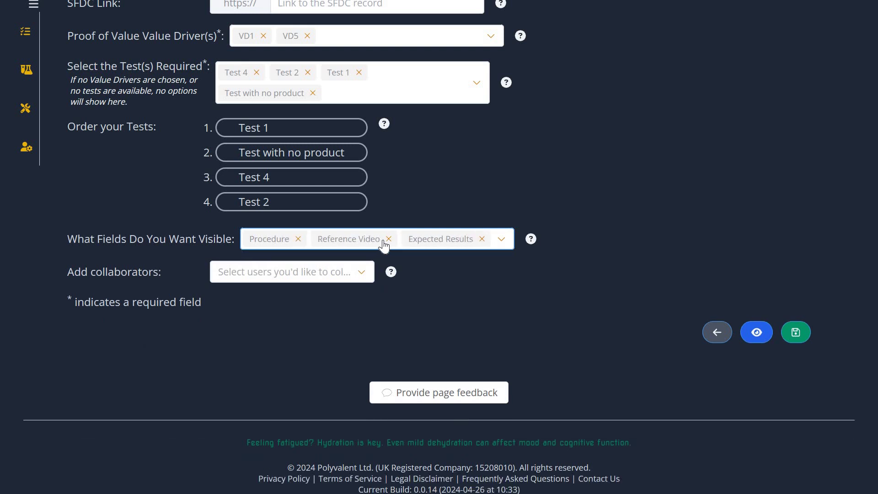
pyautogui.click(481, 239)
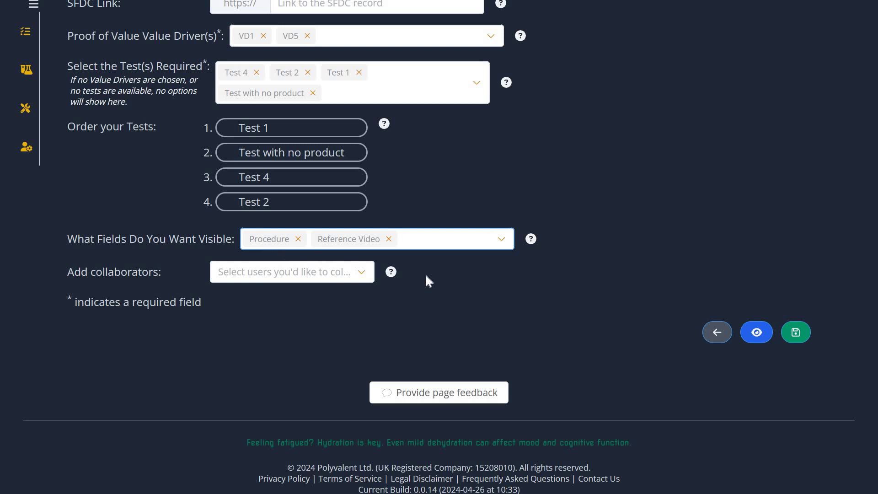
# Add the other available user as a collaborator and save the proof of value
pyautogui.click(369, 271)
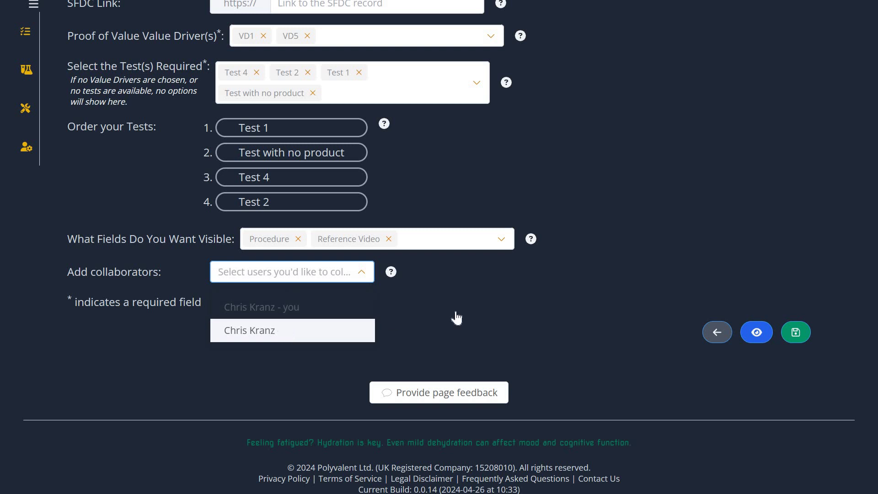
pyautogui.click(282, 338)
pyautogui.click(579, 317)
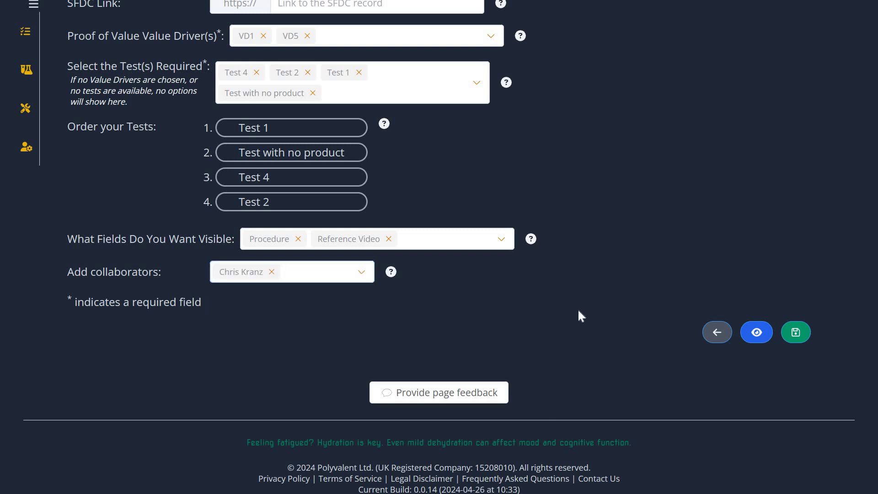
pyautogui.click(794, 276)
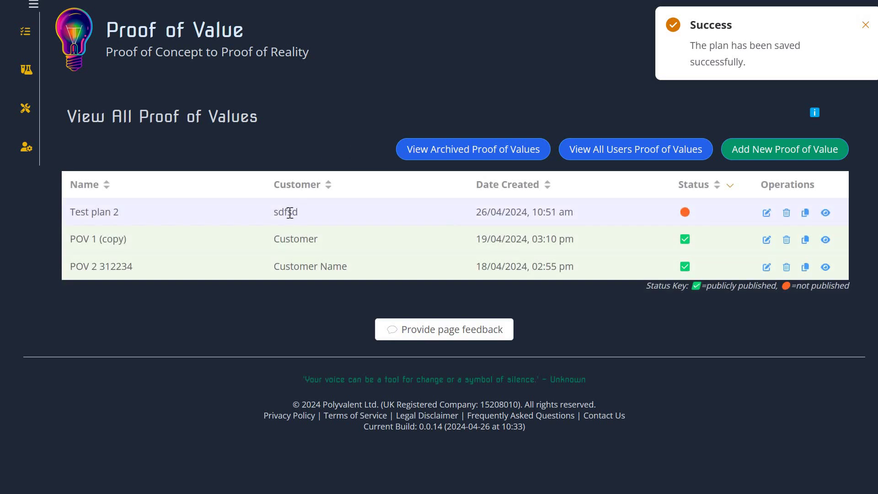
# Reopen Test plan 2 for editing and publish it, confirming the publication
pyautogui.click(767, 213)
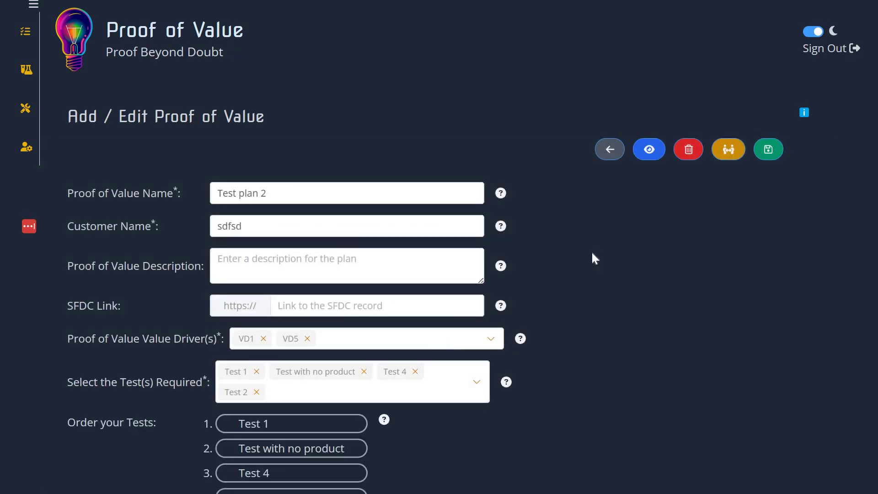
pyautogui.click(731, 150)
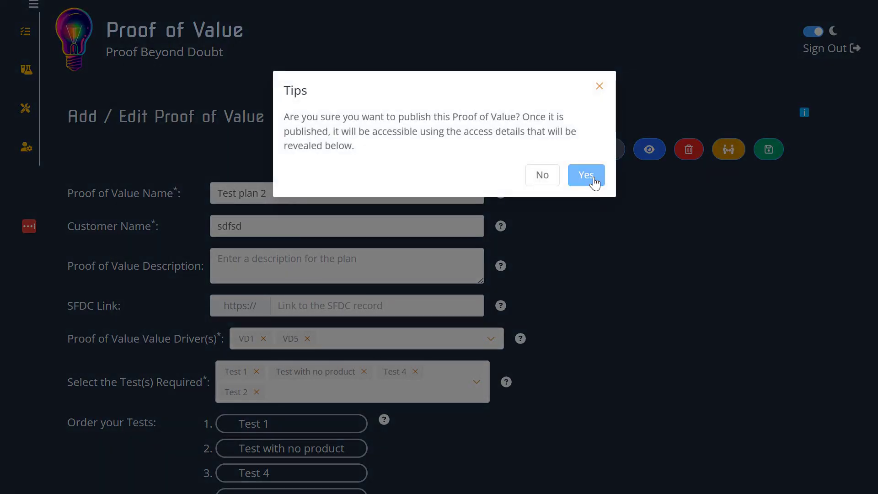
pyautogui.click(592, 178)
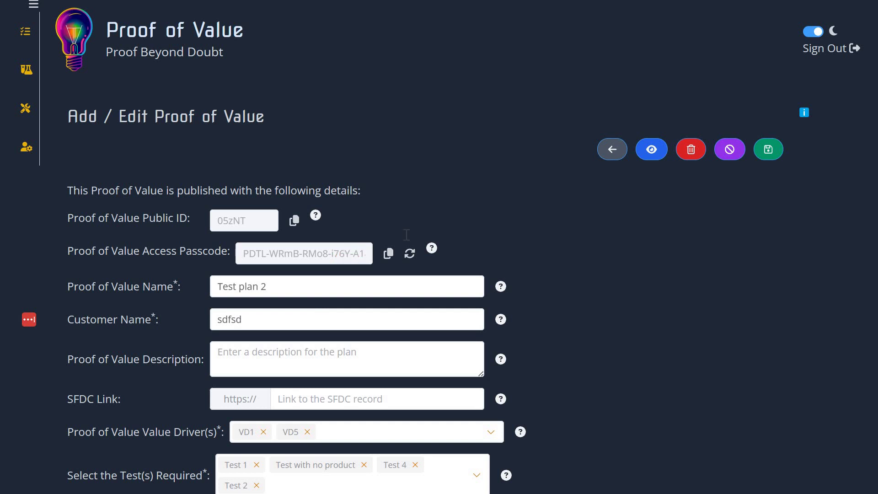
# Preview the published proof of value and examine the Procedure and Reference Video fields of Test 1
pyautogui.click(651, 149)
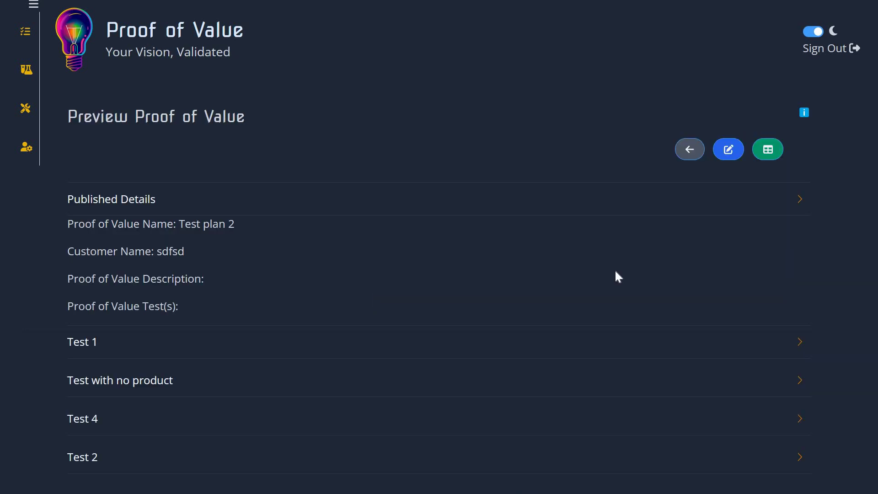
pyautogui.scroll(-3, 554, 246)
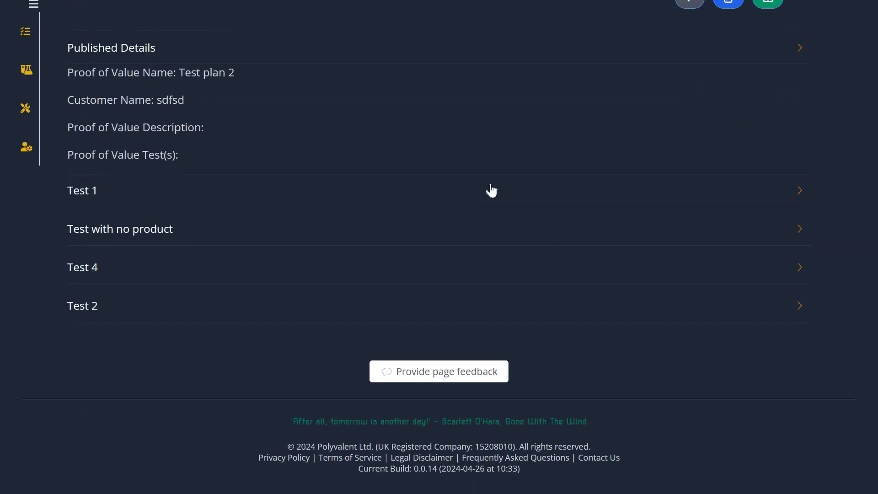
pyautogui.click(493, 191)
pyautogui.click(497, 192)
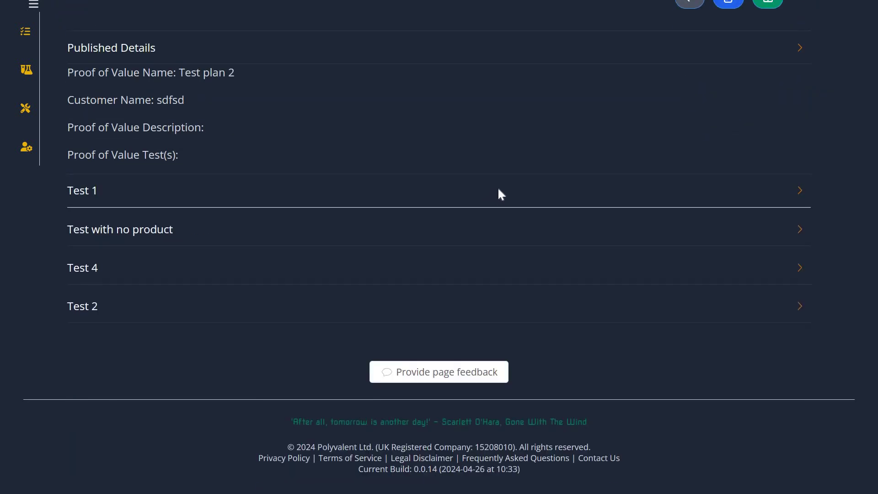
pyautogui.click(256, 267)
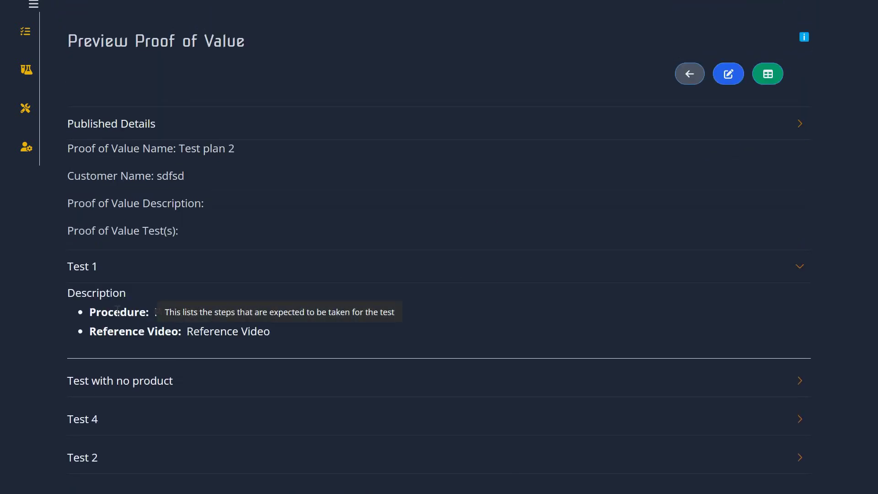
pyautogui.moveTo(184, 339)
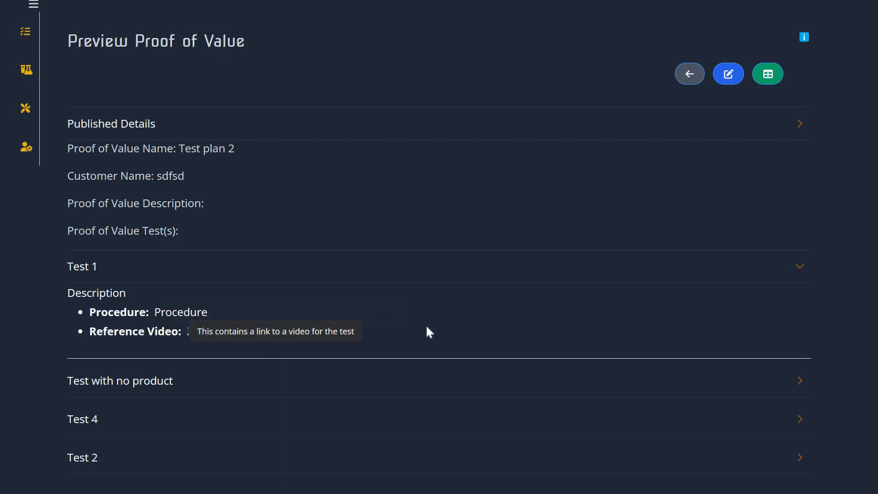
pyautogui.scroll(2, 422, 329)
pyautogui.click(417, 338)
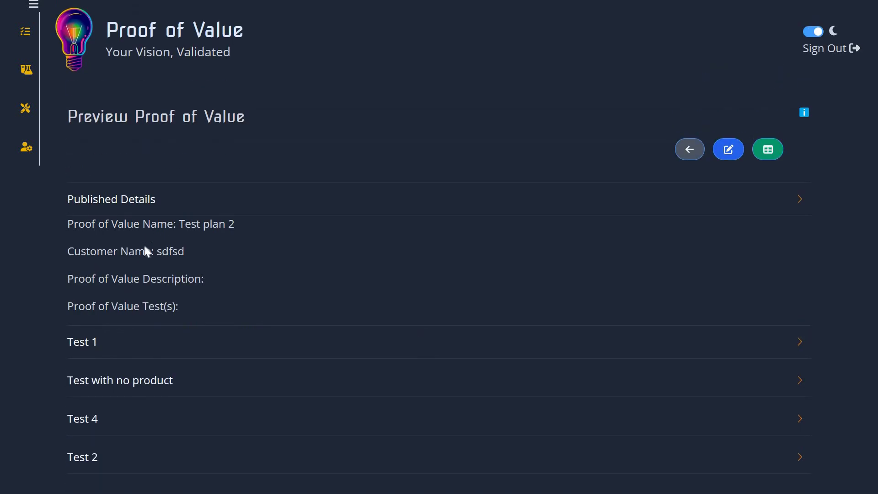
# Check the Published Details of Test plan 2 and export the proof of value to Excel
pyautogui.click(281, 205)
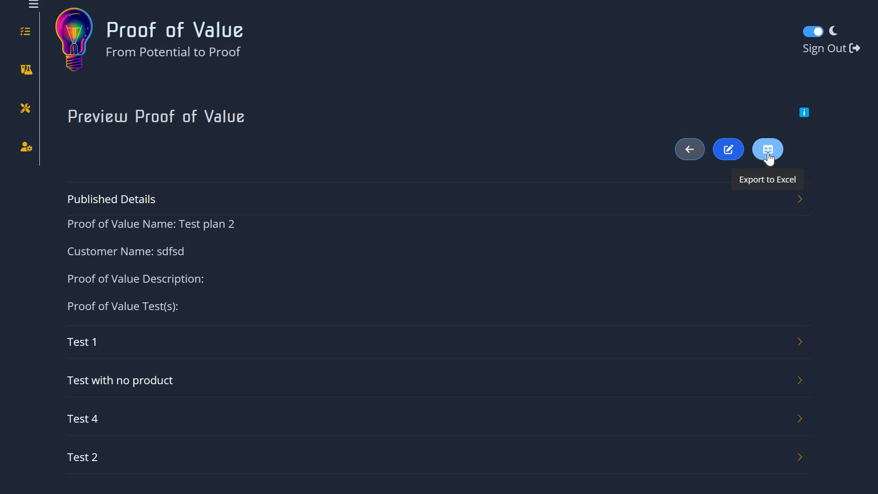
pyautogui.click(767, 150)
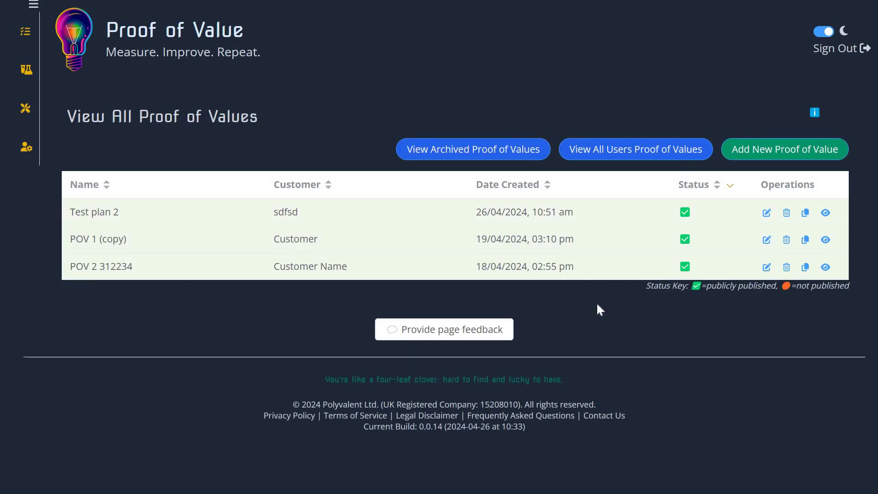
# View the archived proof of values and those of all users, and switch back to your own
pyautogui.click(434, 154)
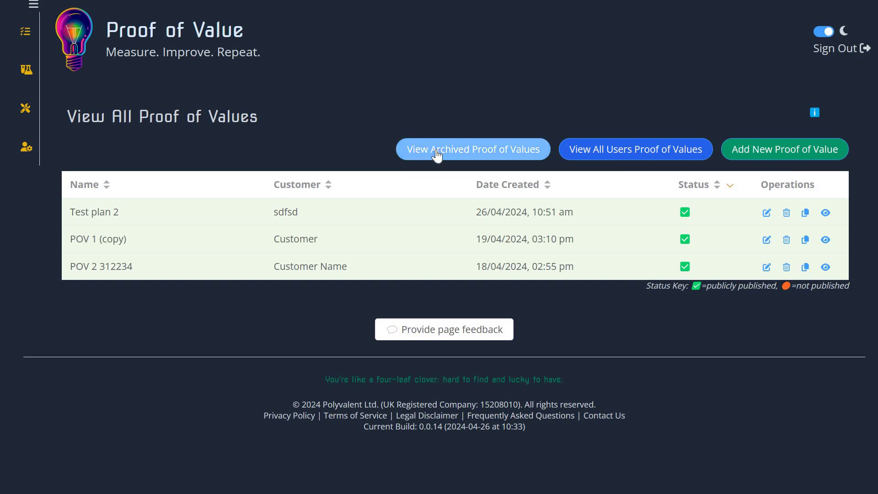
pyautogui.click(466, 151)
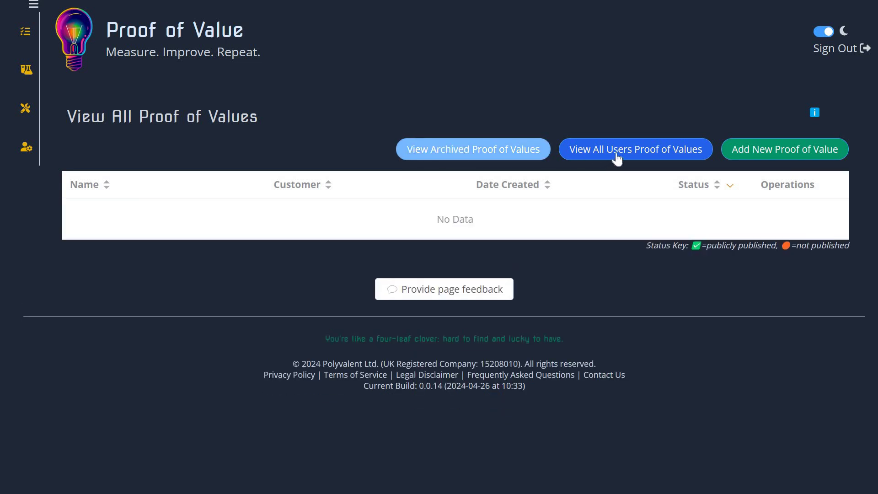
pyautogui.click(618, 152)
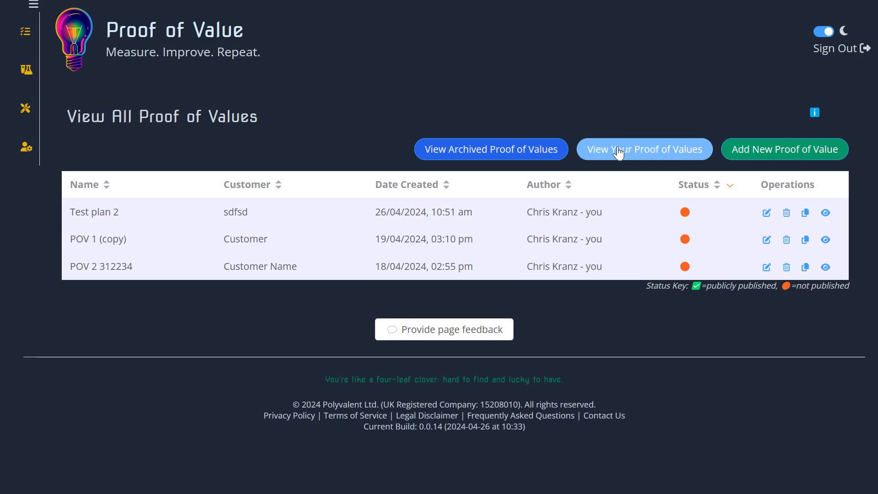
pyautogui.click(629, 157)
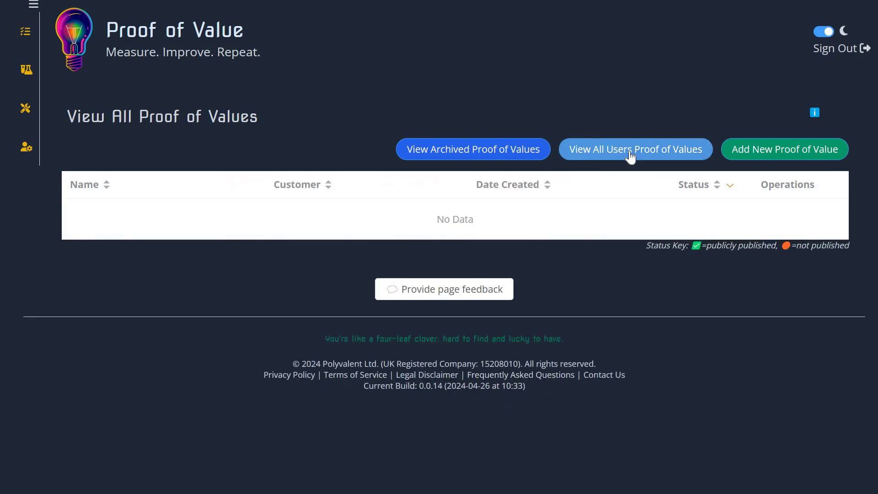